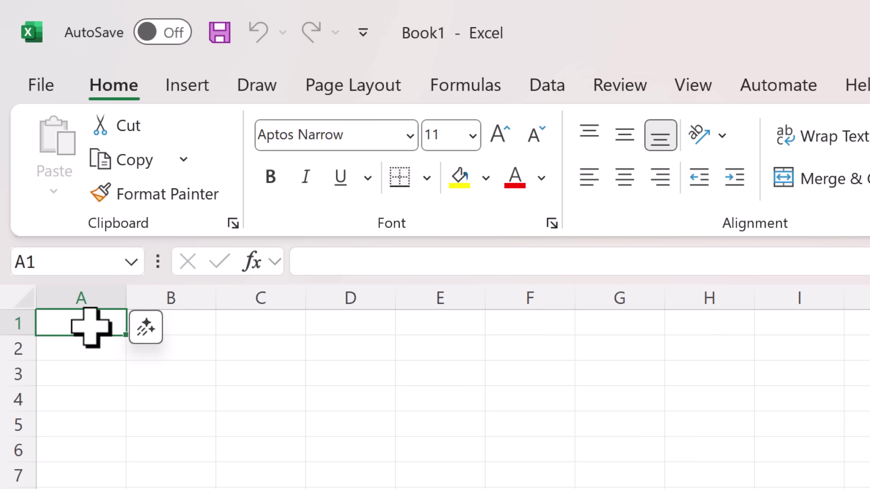
# - Select cells C4 and D6 to watch the Copilot icon, then visit the File page and return
pyautogui.click(249, 406)
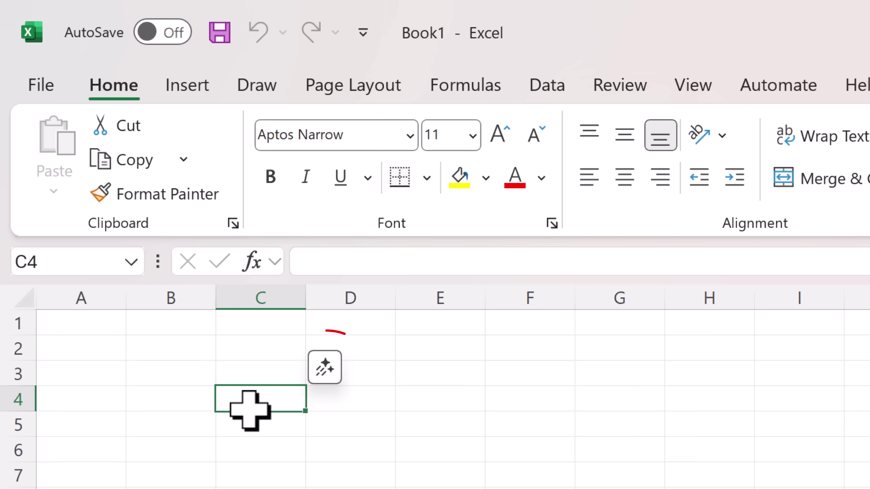
pyautogui.click(330, 449)
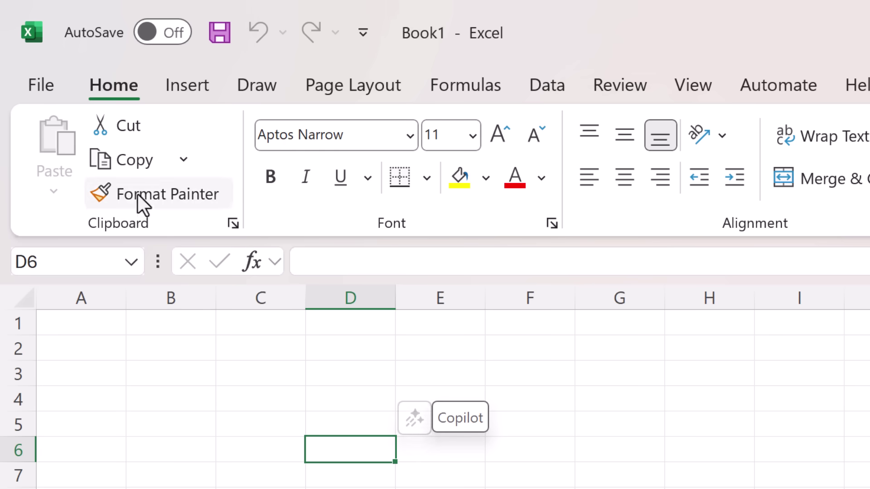
pyautogui.click(35, 82)
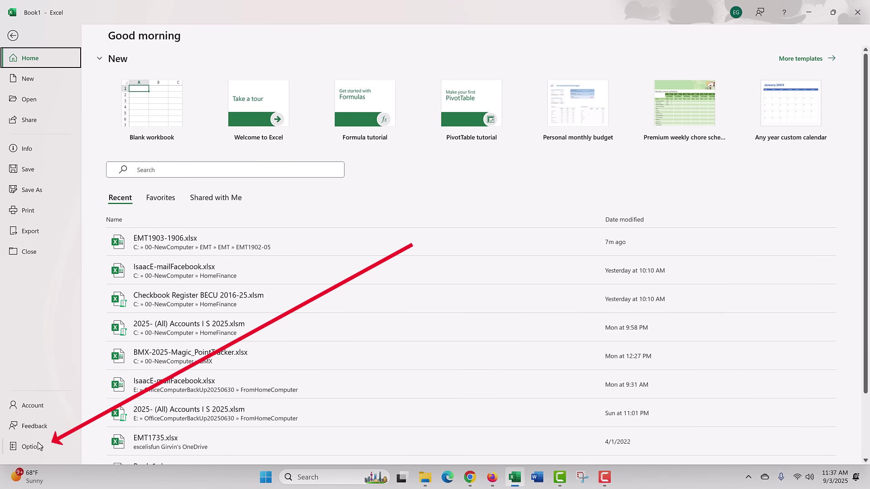
pyautogui.press('Escape')
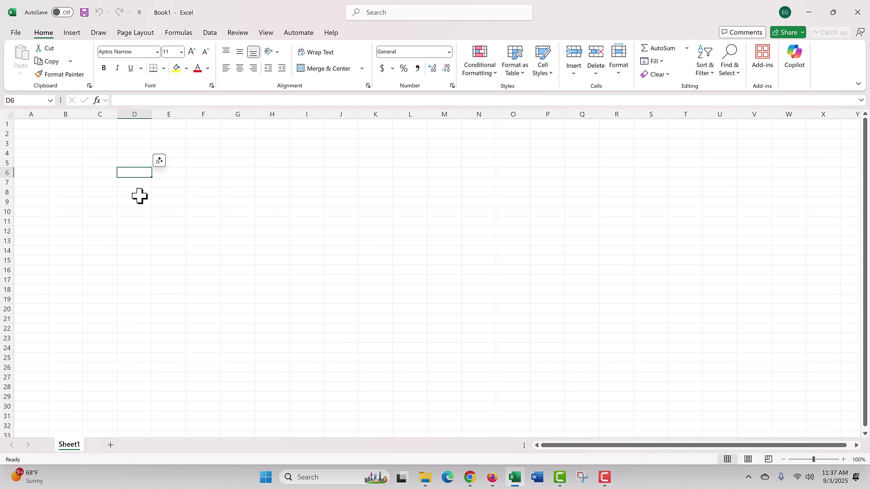
# - Bring up the Excel Options window with the Alt, T, O shortcut
pyautogui.press('alt')
pyautogui.press('t')
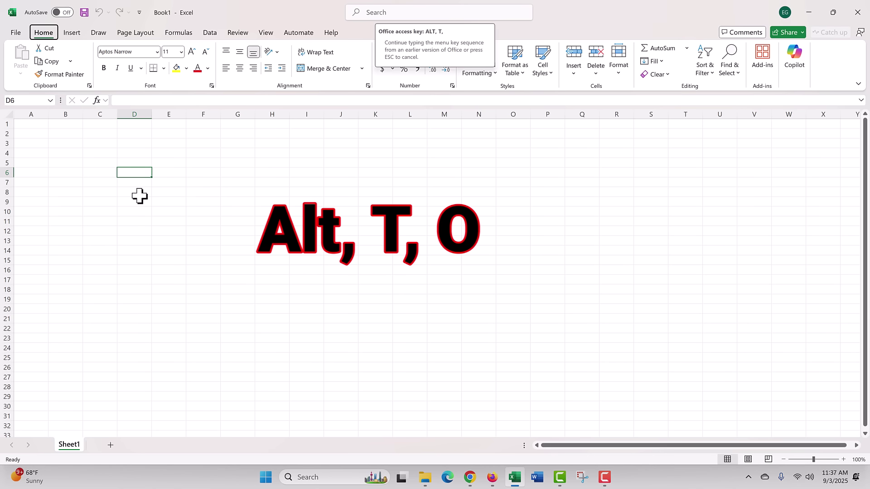
pyautogui.press('o')
# - On the Copilot page, enable 'Show Copilot icon only for highly relevant suggestions' and confirm with OK
pyautogui.click(244, 141)
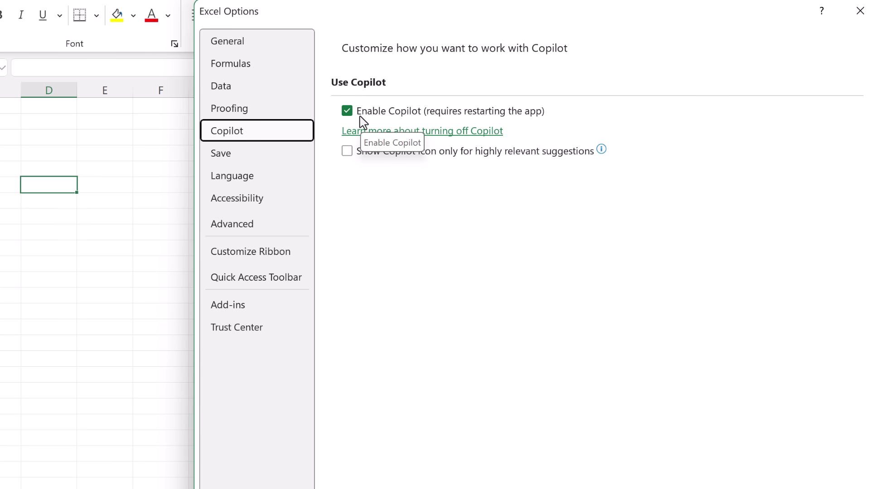
pyautogui.click(347, 157)
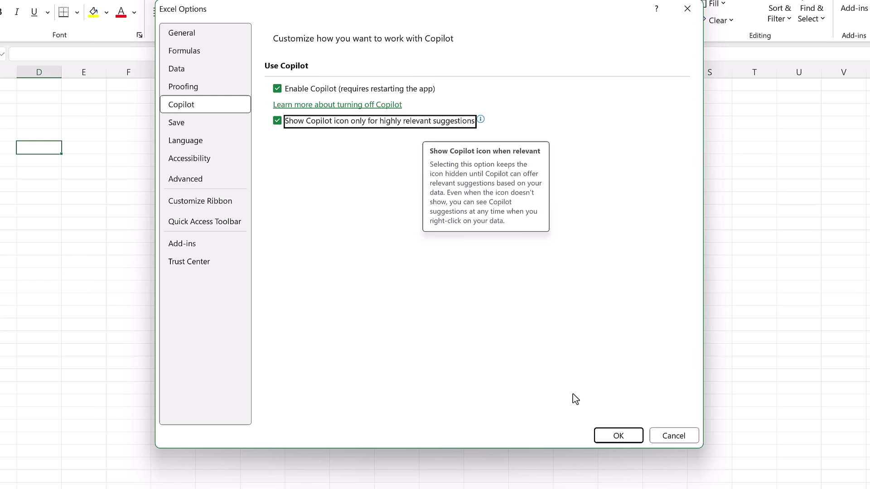
pyautogui.click(617, 443)
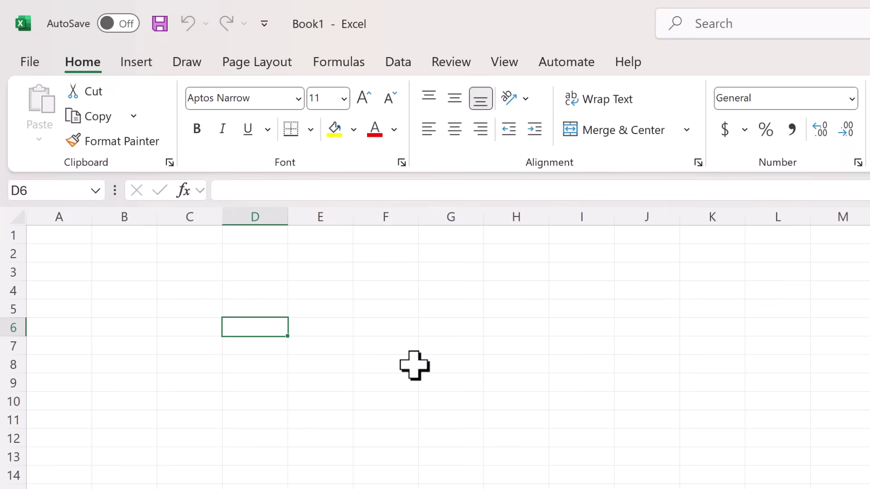
pyautogui.click(414, 365)
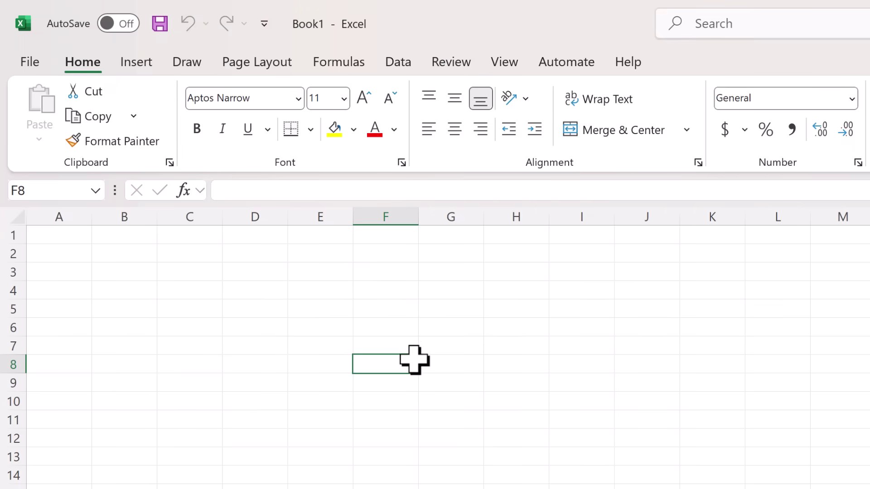
pyautogui.click(314, 321)
pyautogui.click(315, 362)
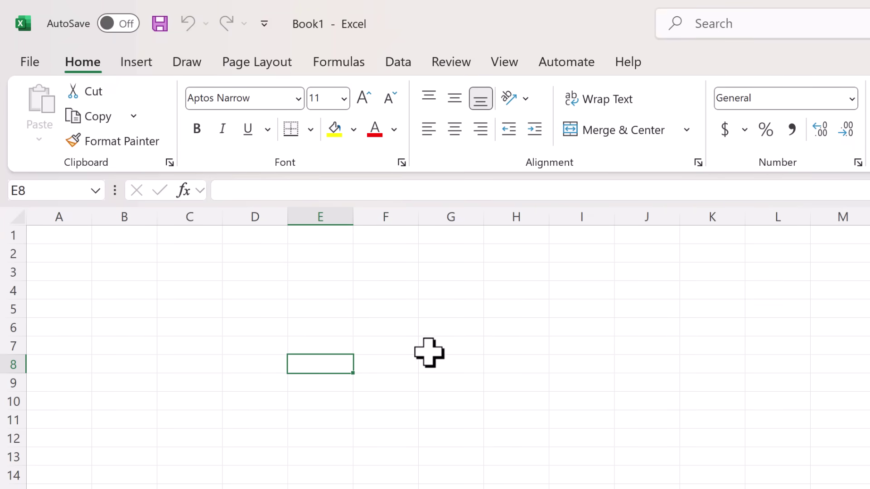
pyautogui.click(441, 341)
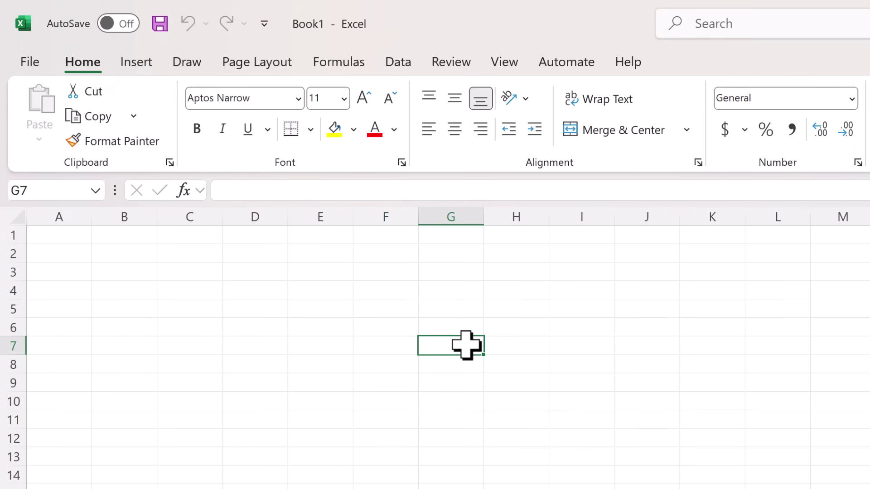